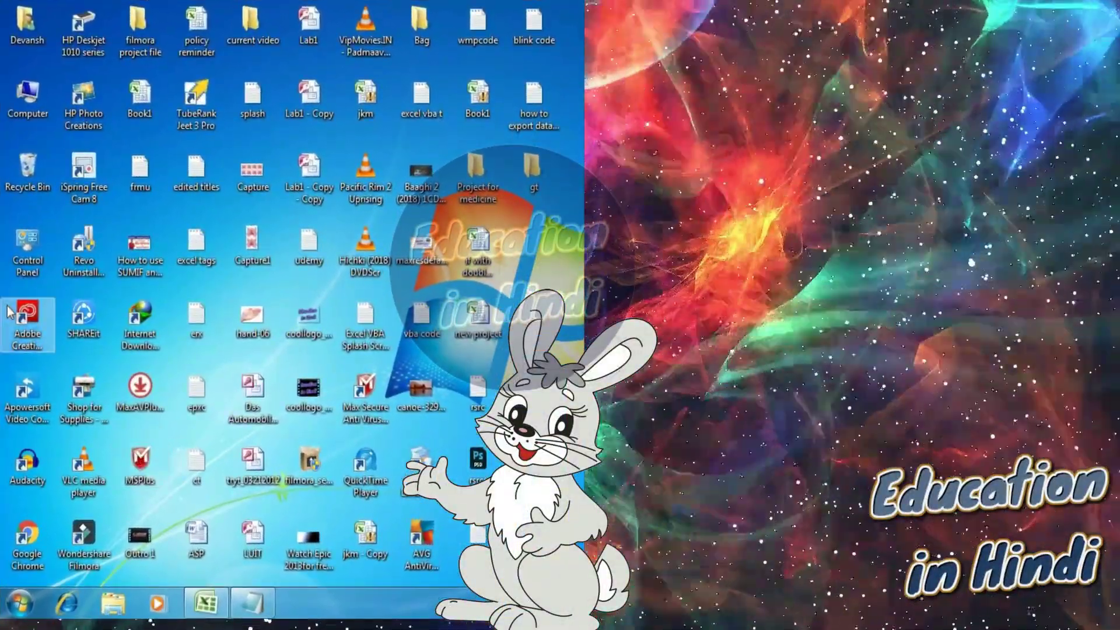
Step: Open Region and Language's Customize Format settings, where the list separator shows a comma
{"action": "left_click", "coordinate": [21, 607]}
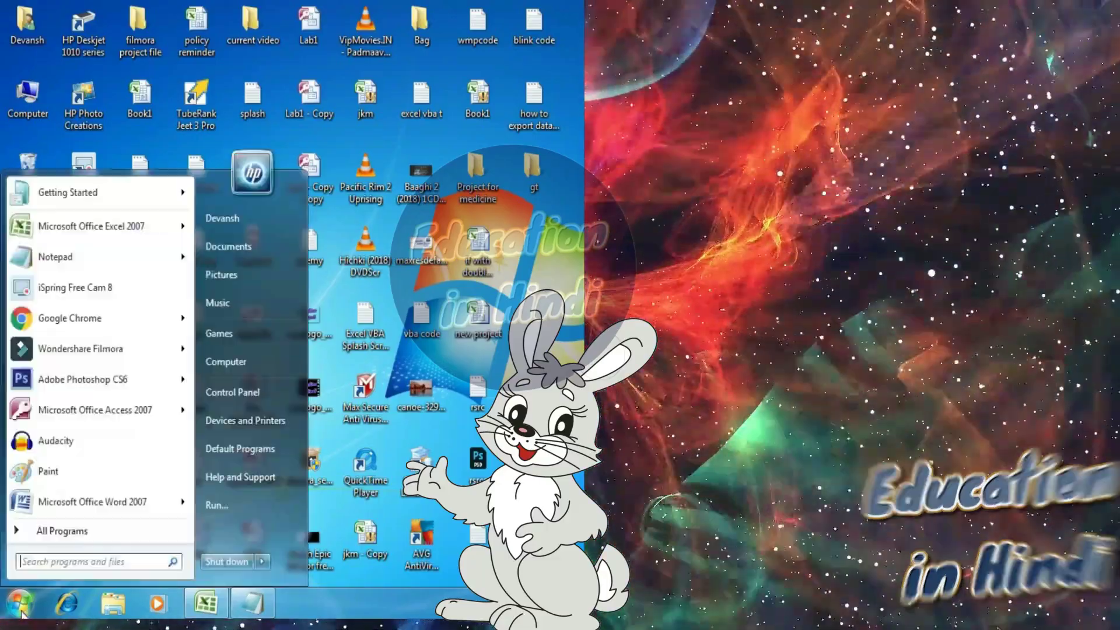
{"action": "left_click", "coordinate": [259, 400]}
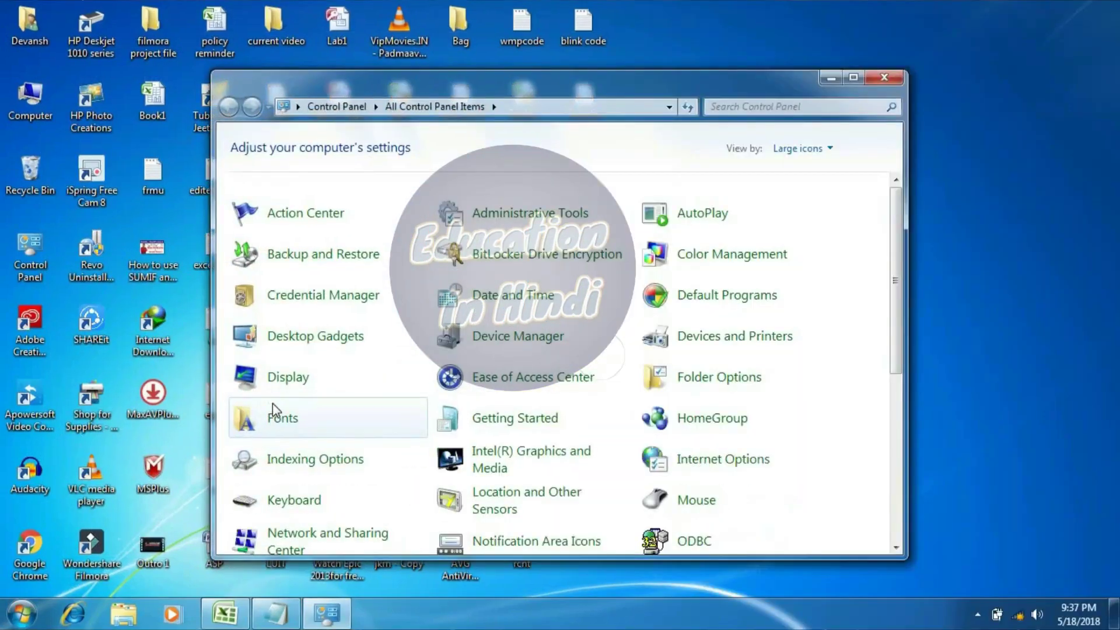
{"action": "double_click", "coordinate": [503, 83]}
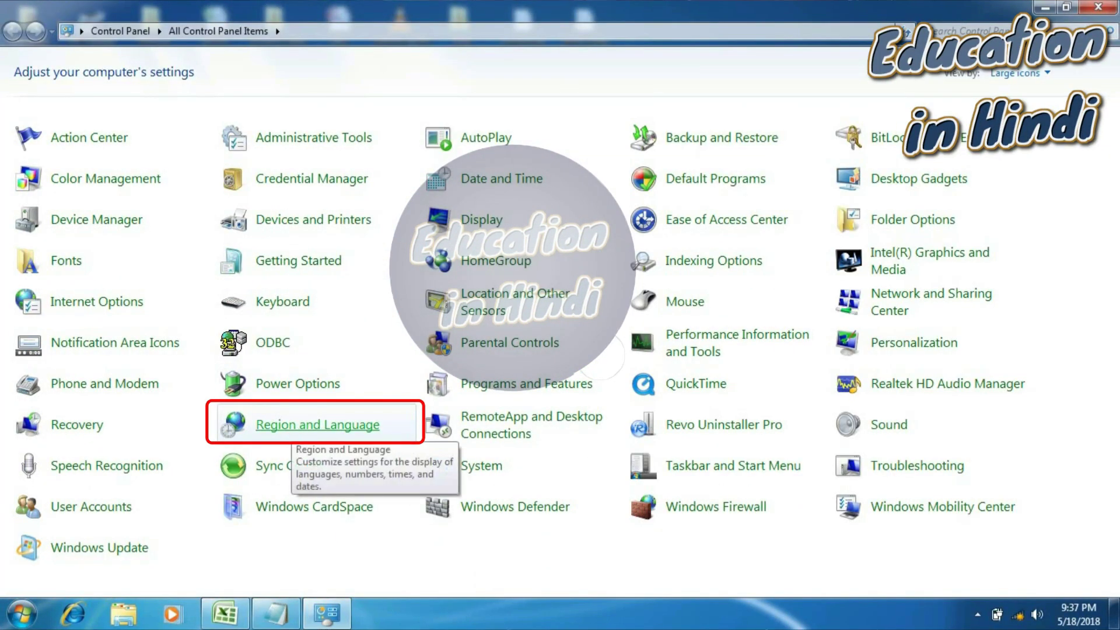
{"action": "left_click", "coordinate": [290, 418]}
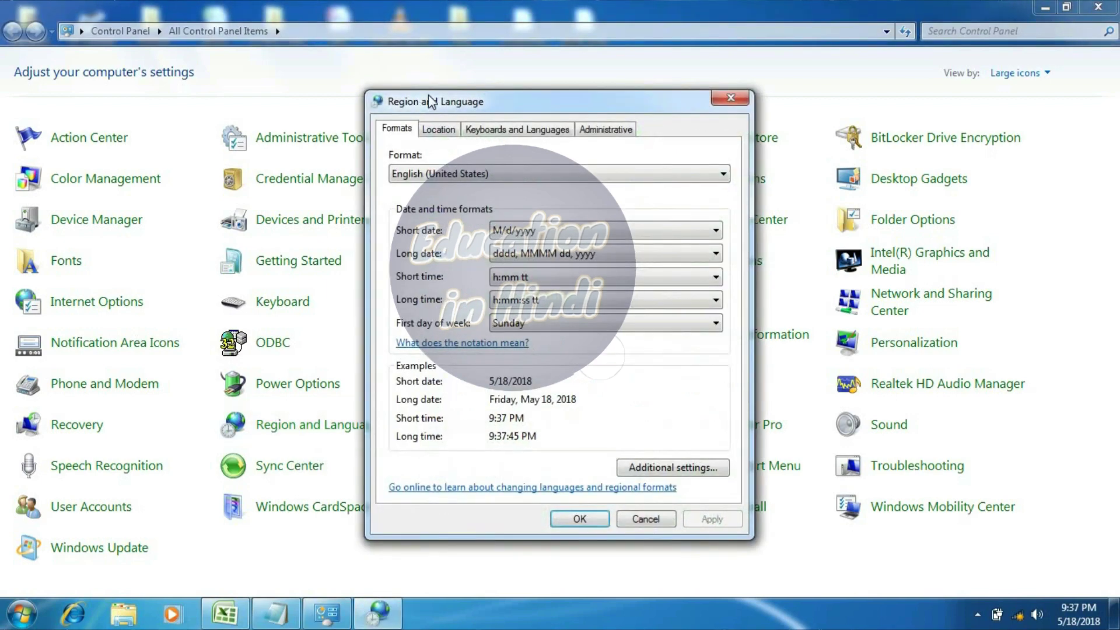
{"action": "left_click_drag", "start_coordinate": [430, 101], "coordinate": [132, 89]}
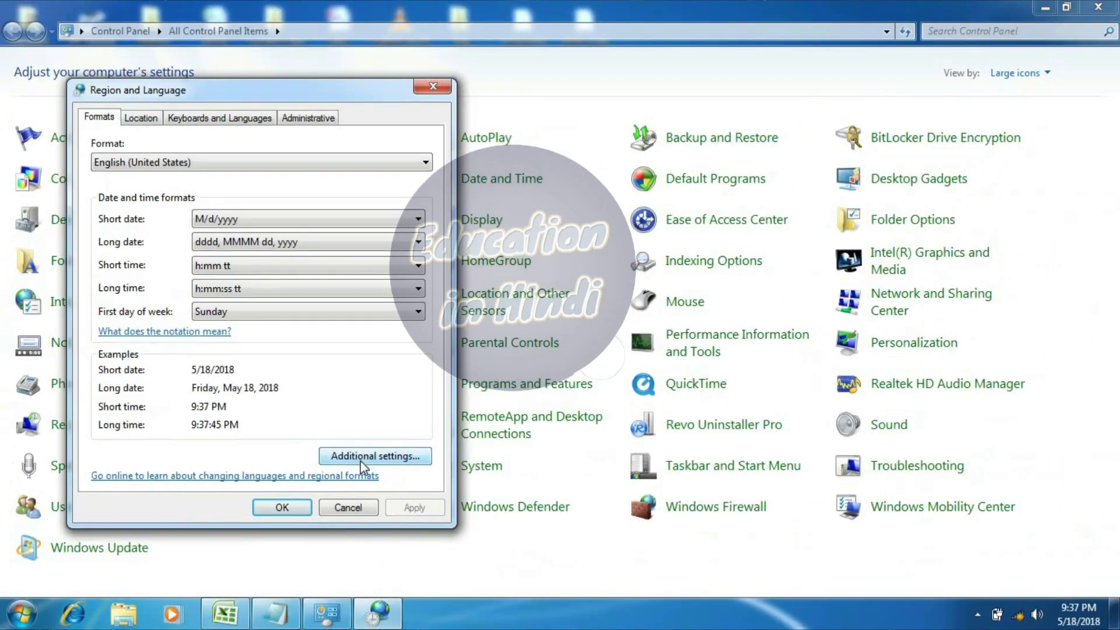
{"action": "left_click", "coordinate": [360, 458]}
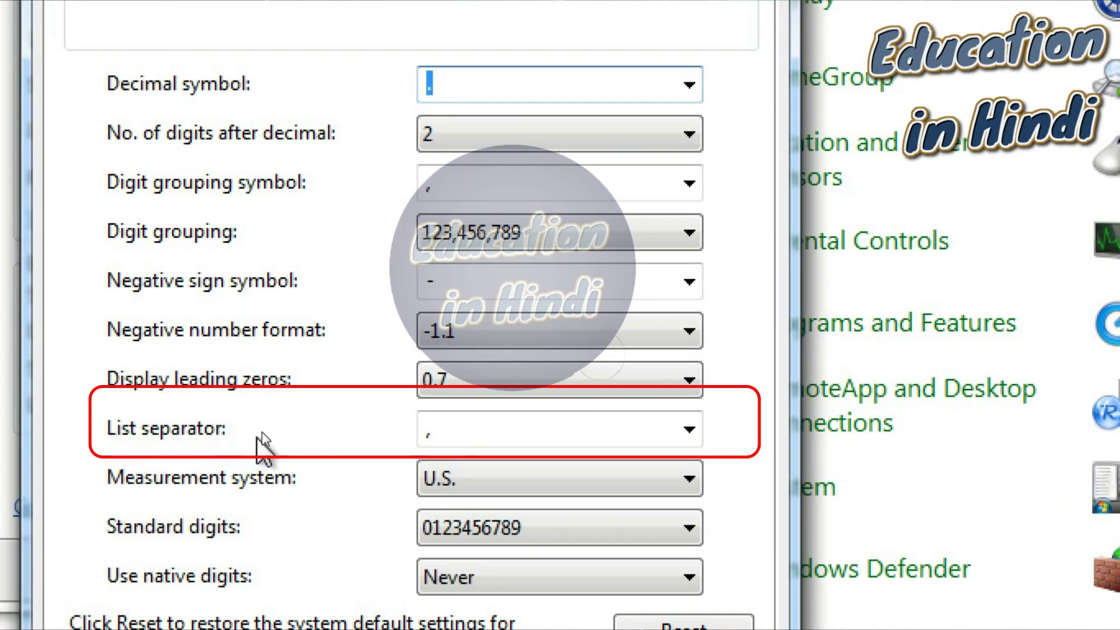
Step: Replace the comma list separator with @ and confirm both Region and Language dialogs
{"action": "left_click_drag", "start_coordinate": [449, 426], "coordinate": [417, 438]}
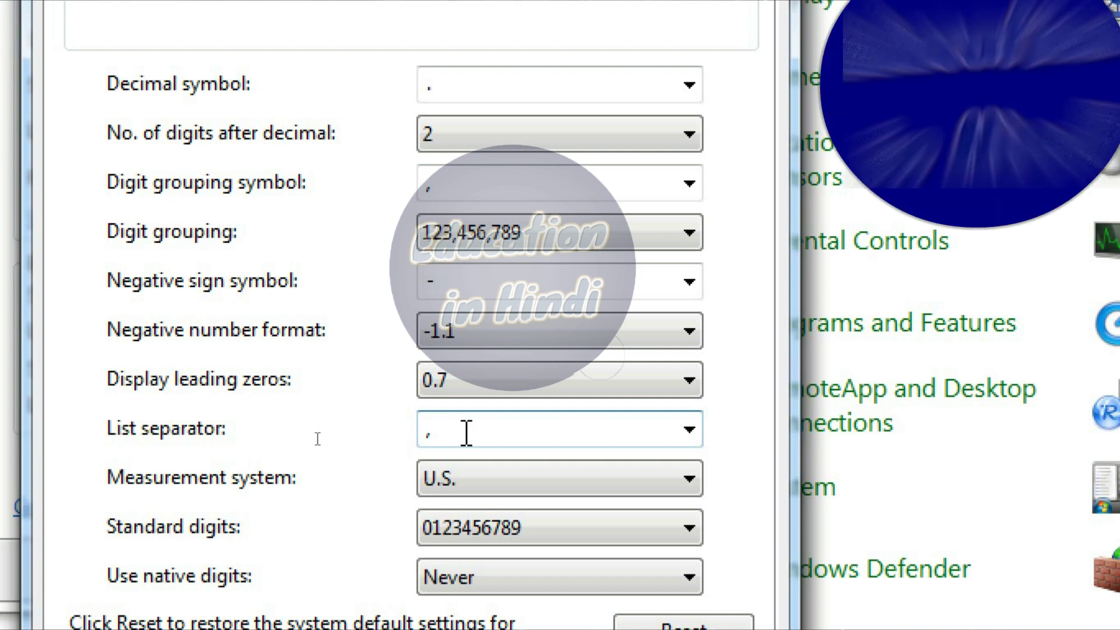
{"action": "key", "text": "BackSpace"}
{"action": "type", "text": "@"}
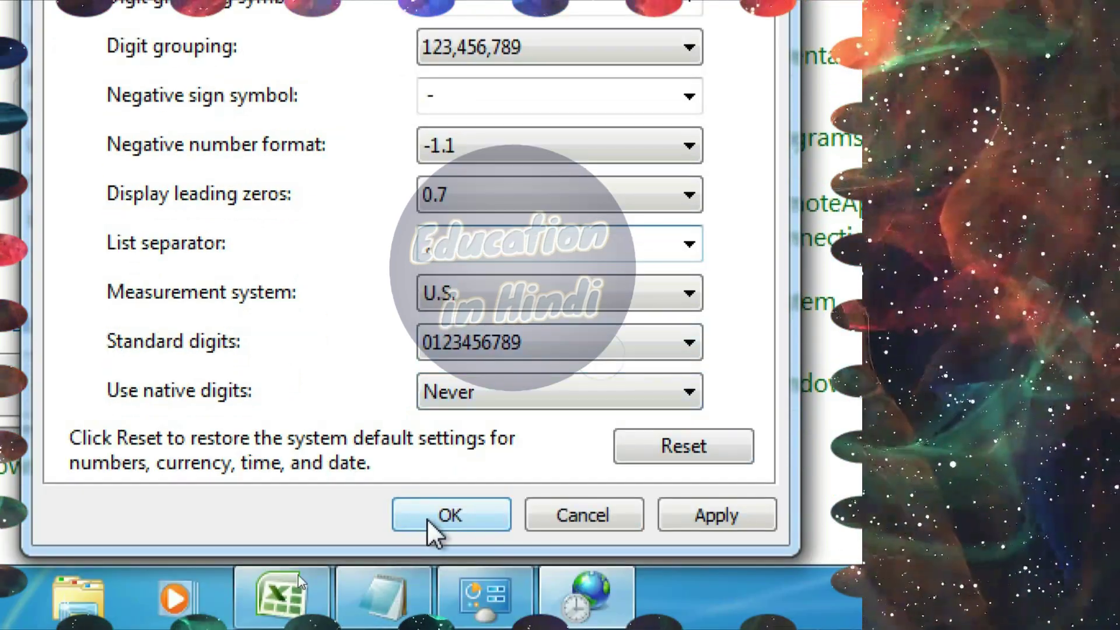
{"action": "left_click", "coordinate": [426, 518]}
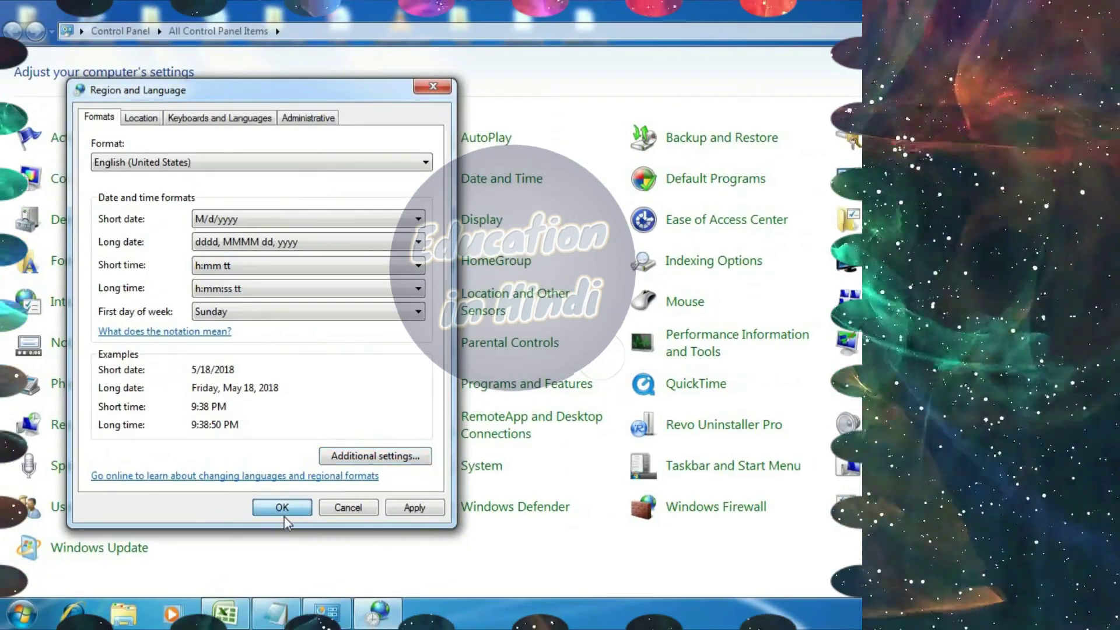
{"action": "left_click", "coordinate": [284, 516]}
Step: Close Control Panel and start saving the workbook to the Desktop as dfd
{"action": "key", "text": "alt+F4"}
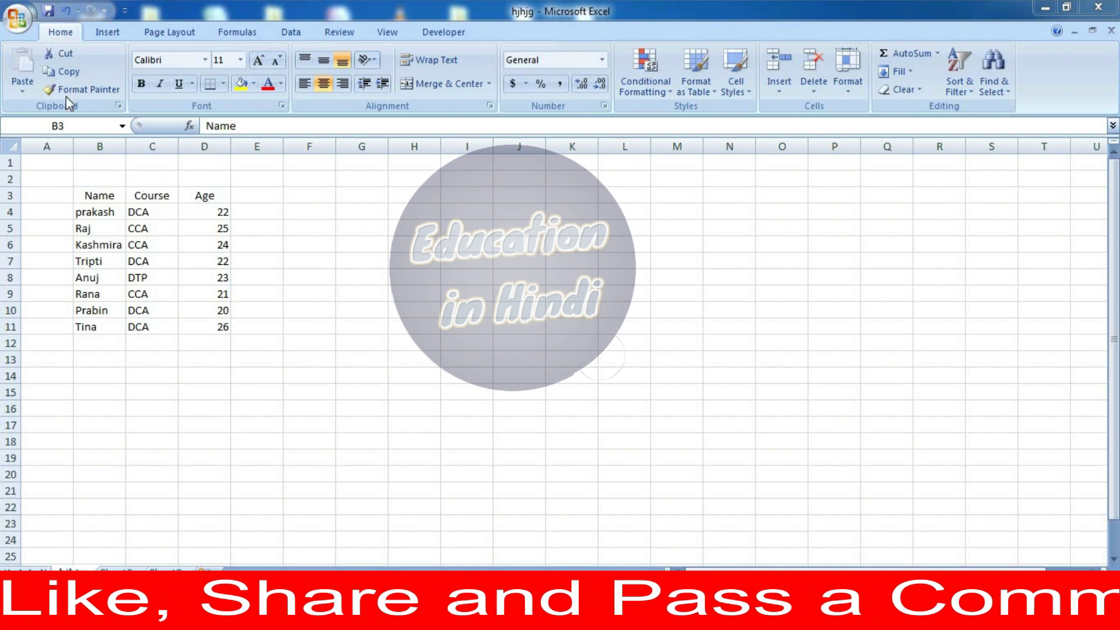
{"action": "left_click", "coordinate": [18, 17]}
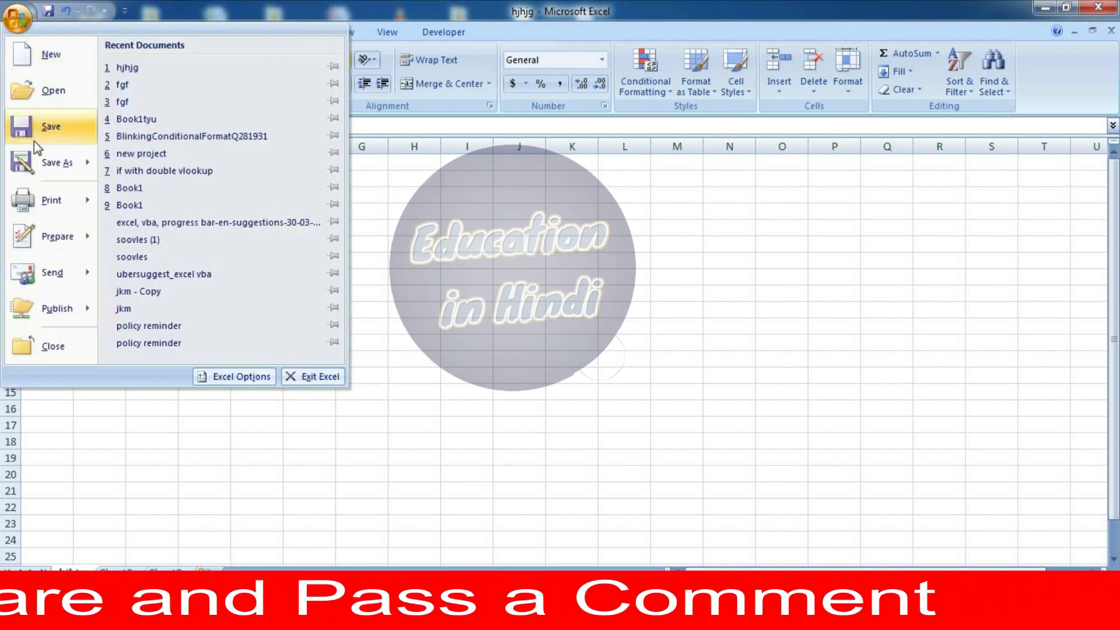
{"action": "left_click", "coordinate": [37, 172]}
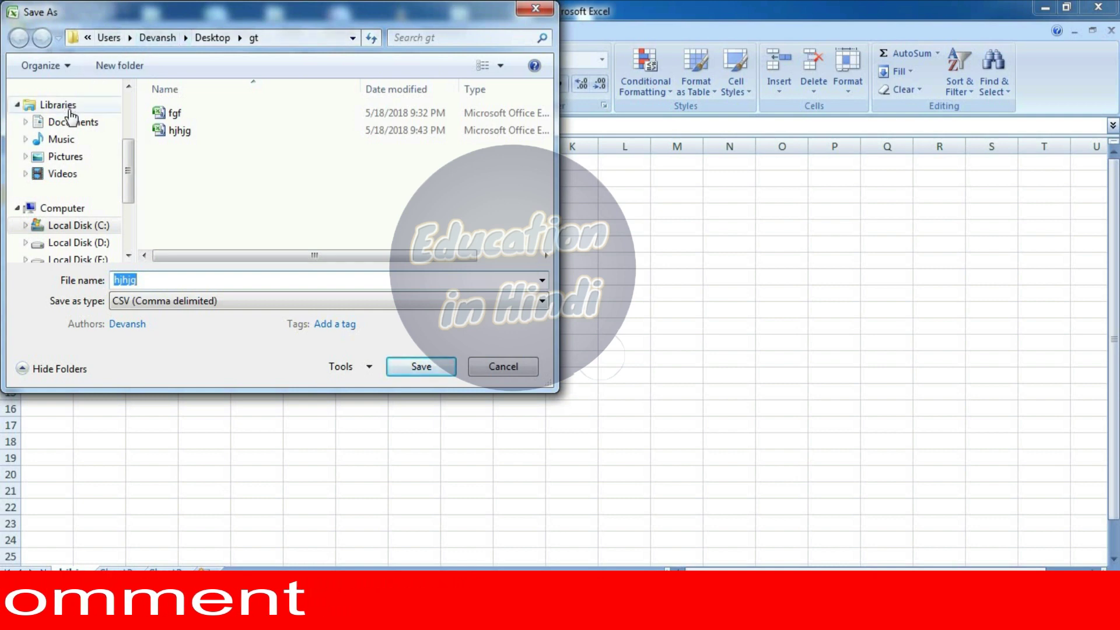
{"action": "left_click_drag", "start_coordinate": [127, 161], "coordinate": [128, 108]}
{"action": "left_click", "coordinate": [87, 148]}
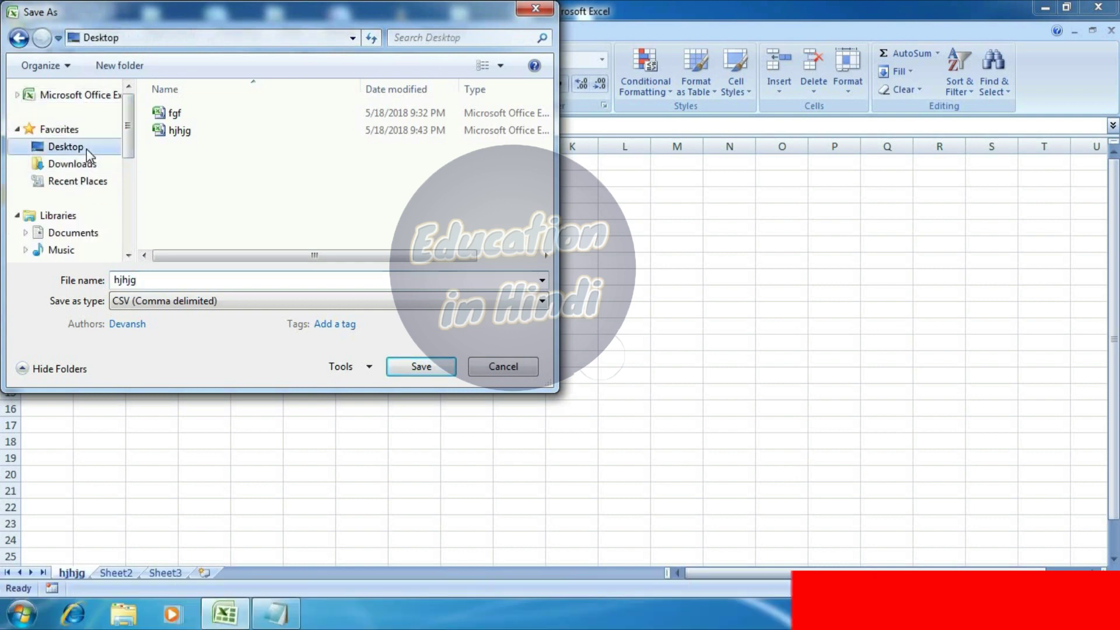
{"action": "type", "text": "dfd"}
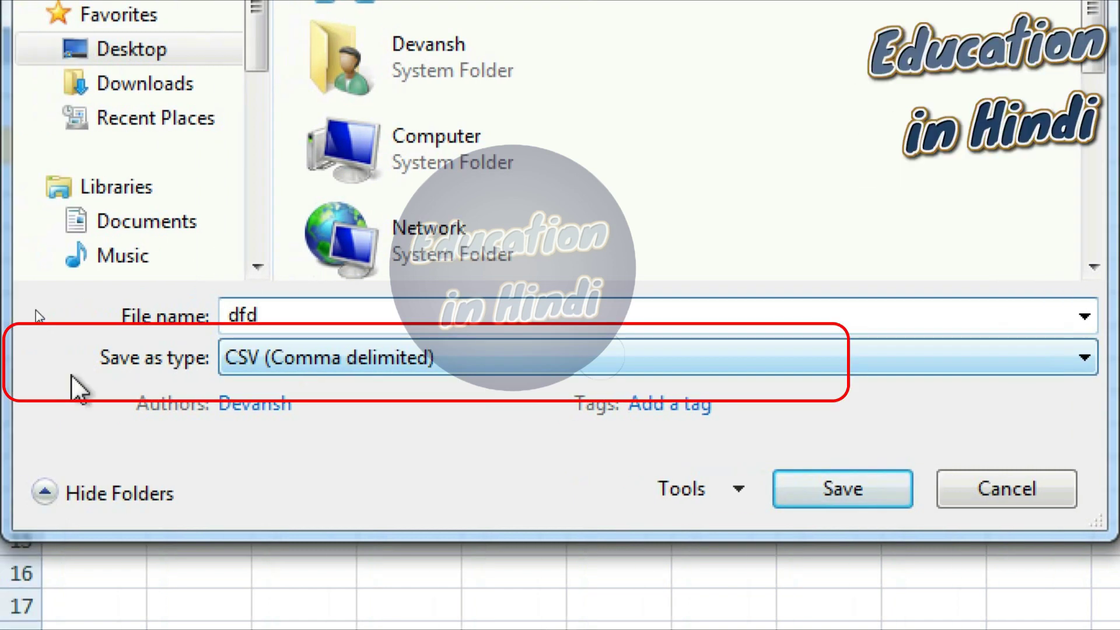
Step: Save dfd as CSV (Comma delimited), keeping only the active sheet and the CSV format
{"action": "left_click", "coordinate": [325, 365]}
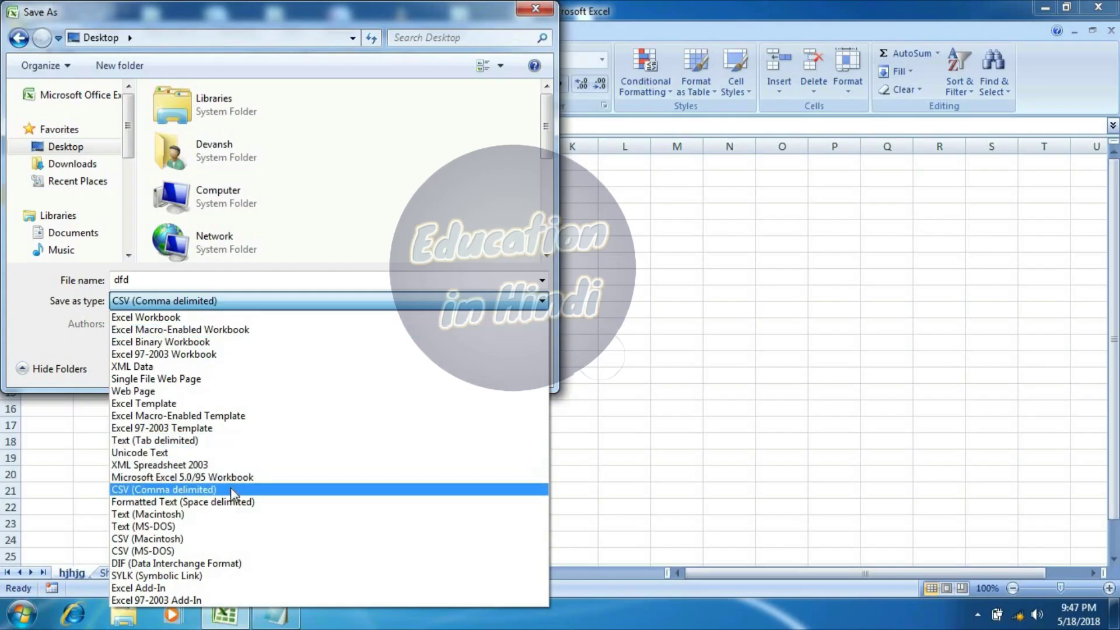
{"action": "left_click", "coordinate": [233, 493]}
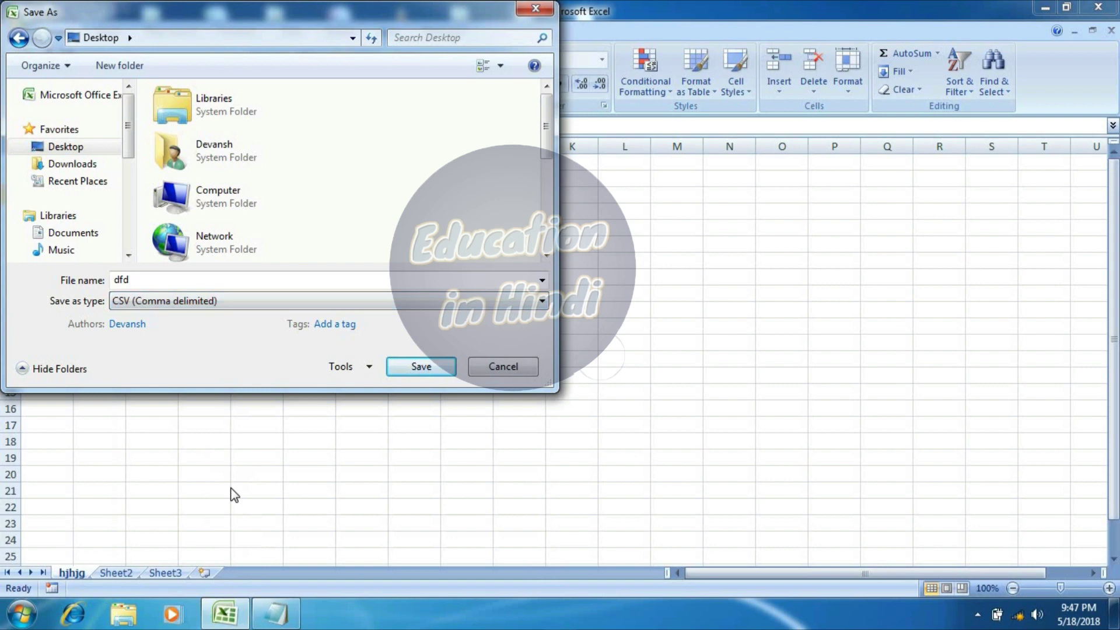
{"action": "left_click", "coordinate": [414, 370]}
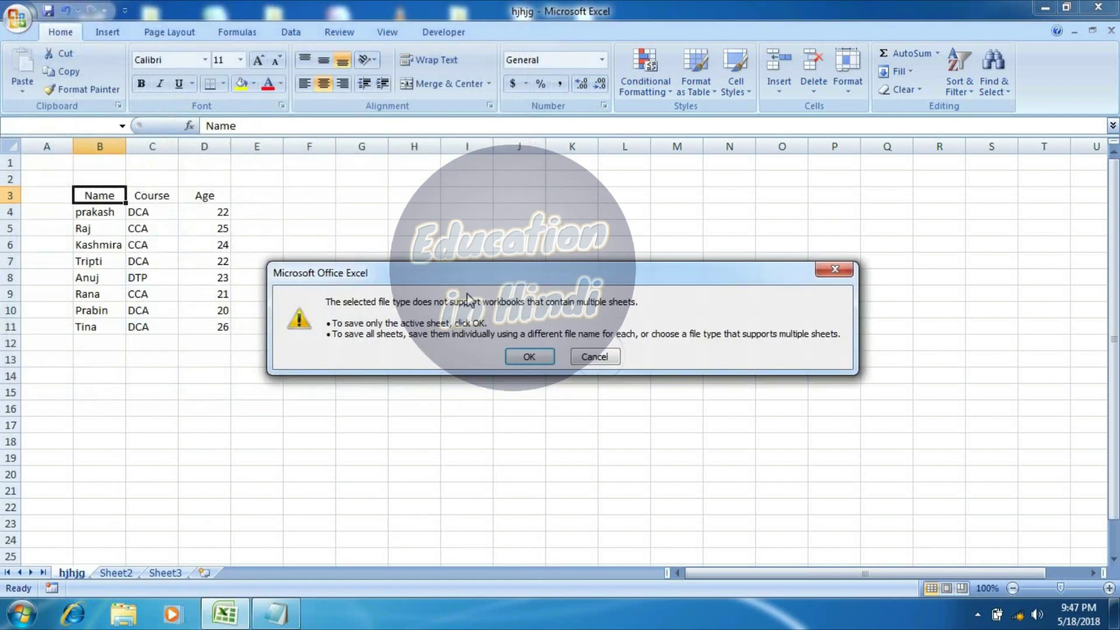
{"action": "left_click_drag", "start_coordinate": [448, 271], "coordinate": [376, 252]}
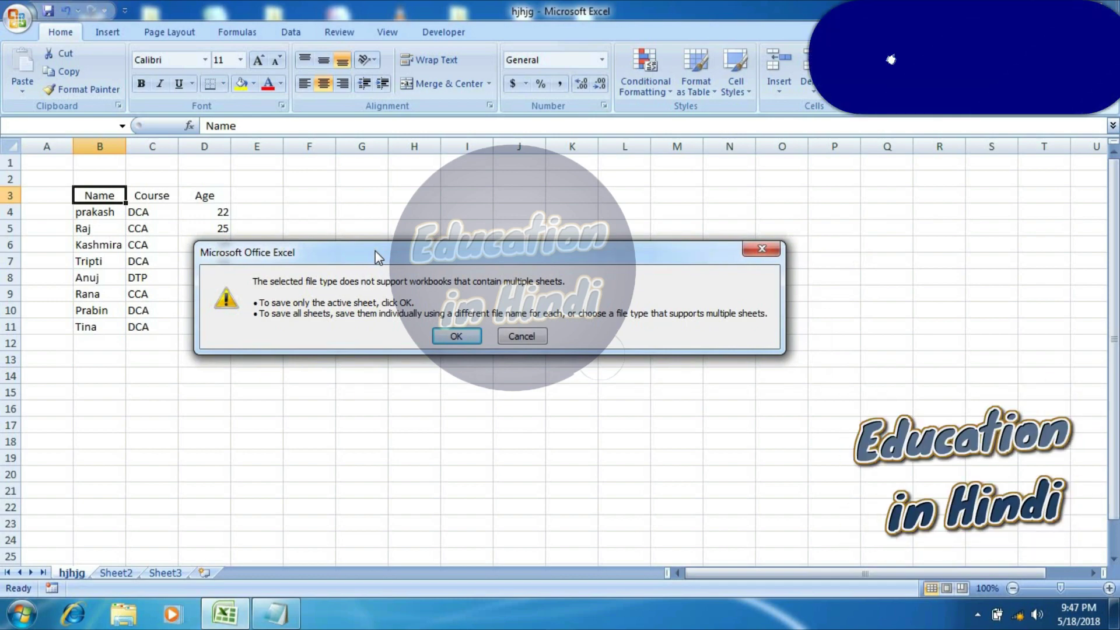
{"action": "left_click", "coordinate": [456, 336]}
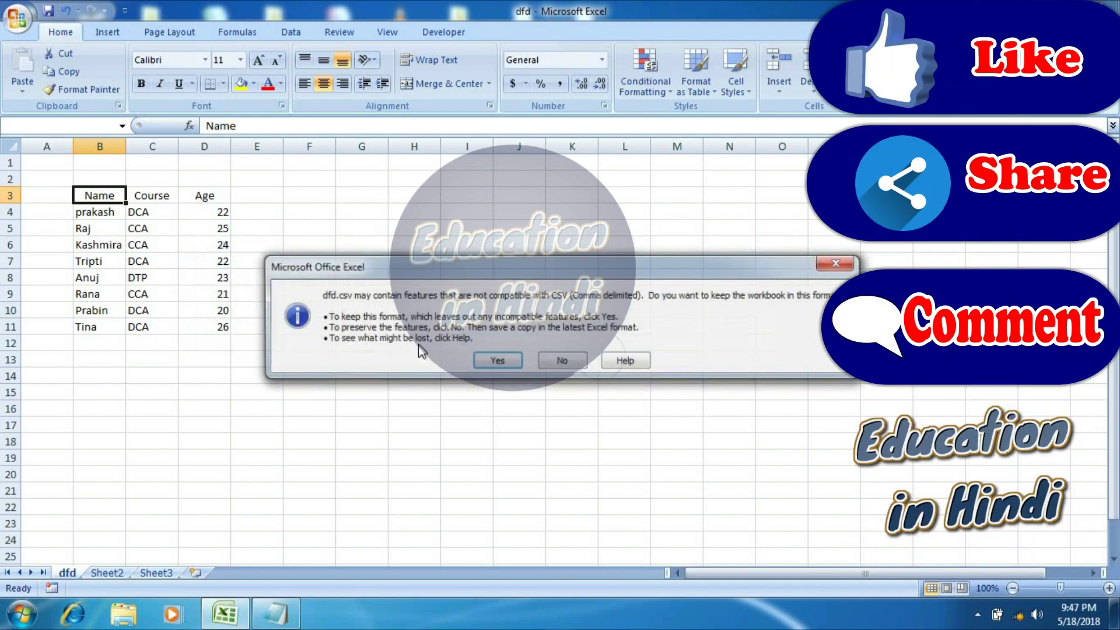
{"action": "left_click", "coordinate": [493, 369]}
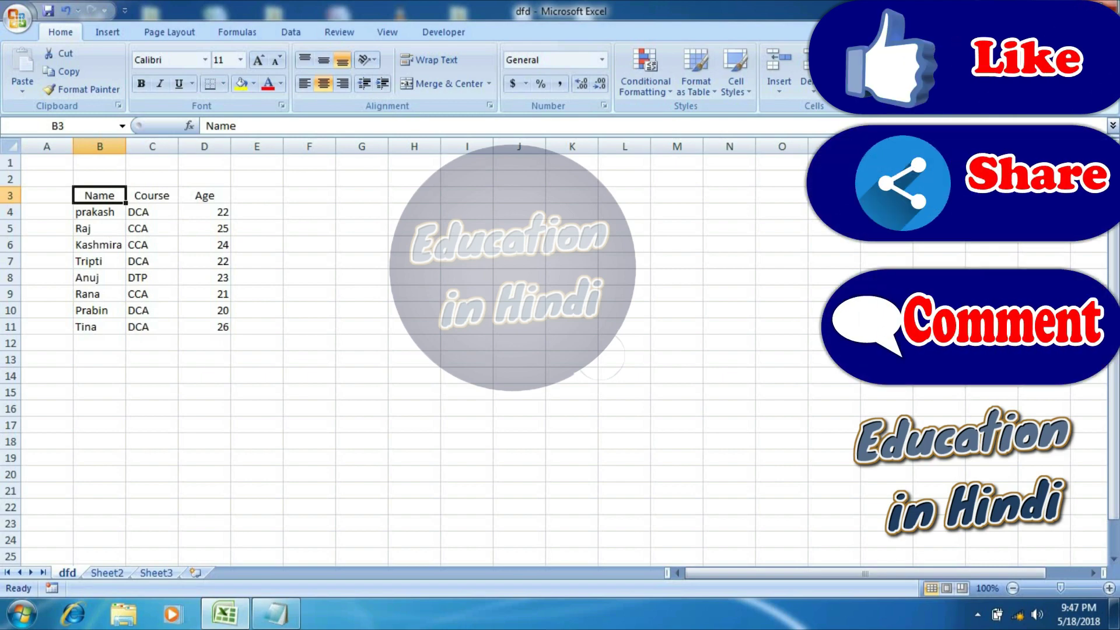
Step: Open dfd.csv from the desktop in Notepad and reposition it to view the comma-separated rows
{"action": "left_click", "coordinate": [1043, 8]}
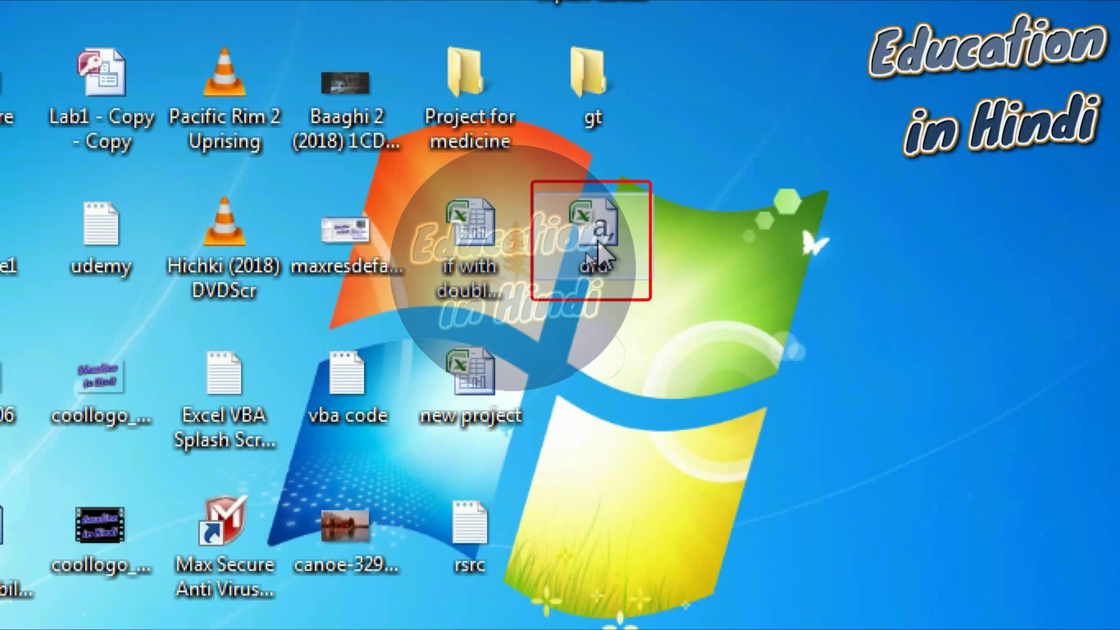
{"action": "right_click", "coordinate": [586, 226]}
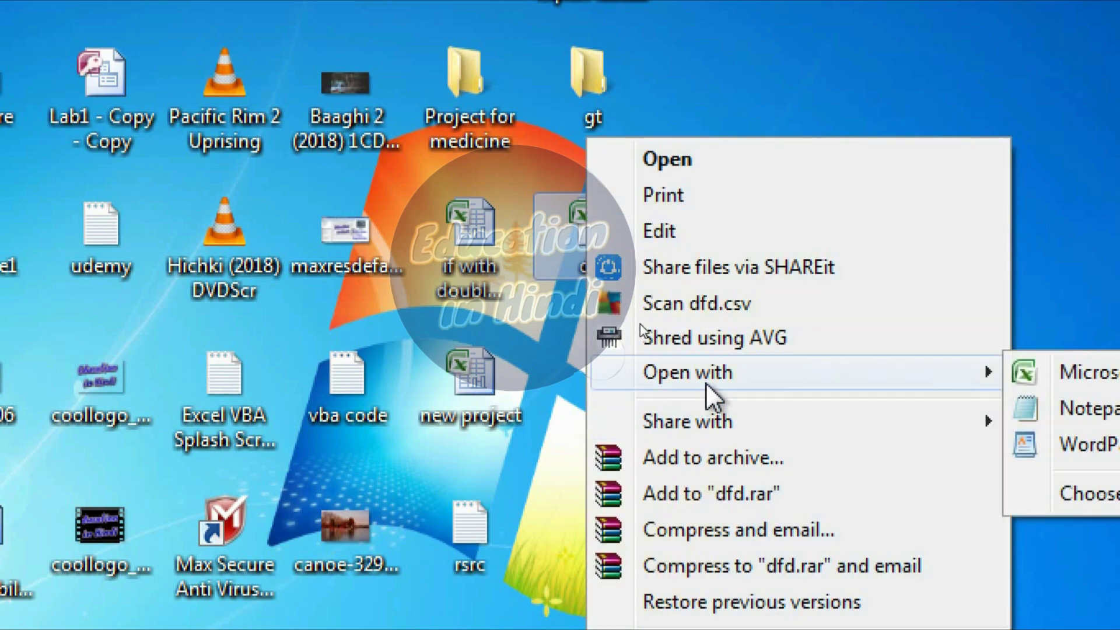
{"action": "mouse_move", "coordinate": [630, 317]}
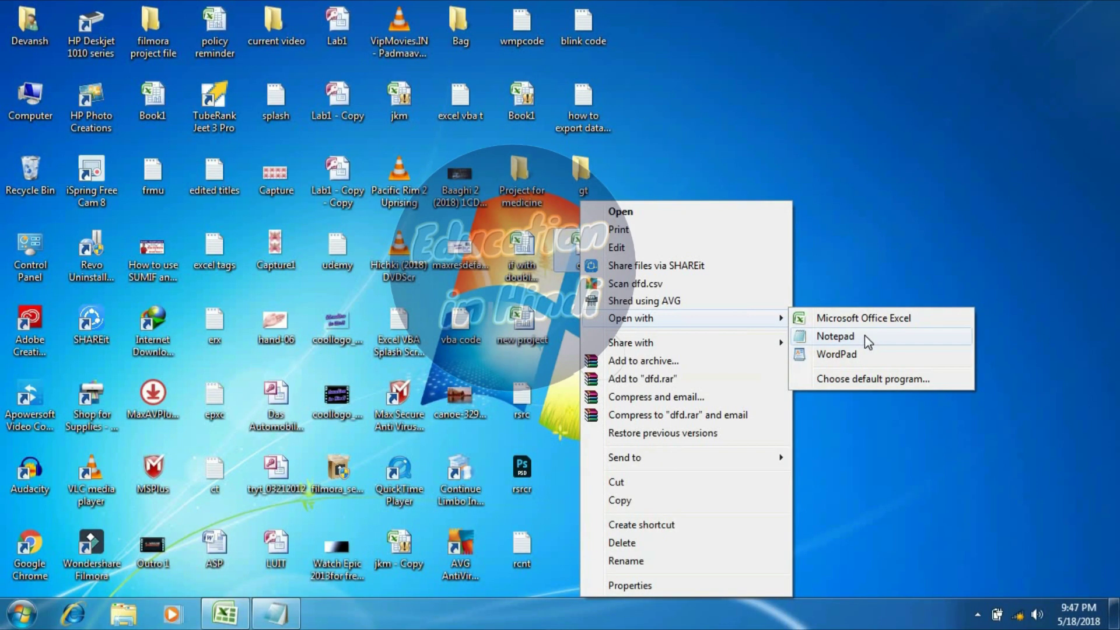
{"action": "left_click", "coordinate": [944, 409]}
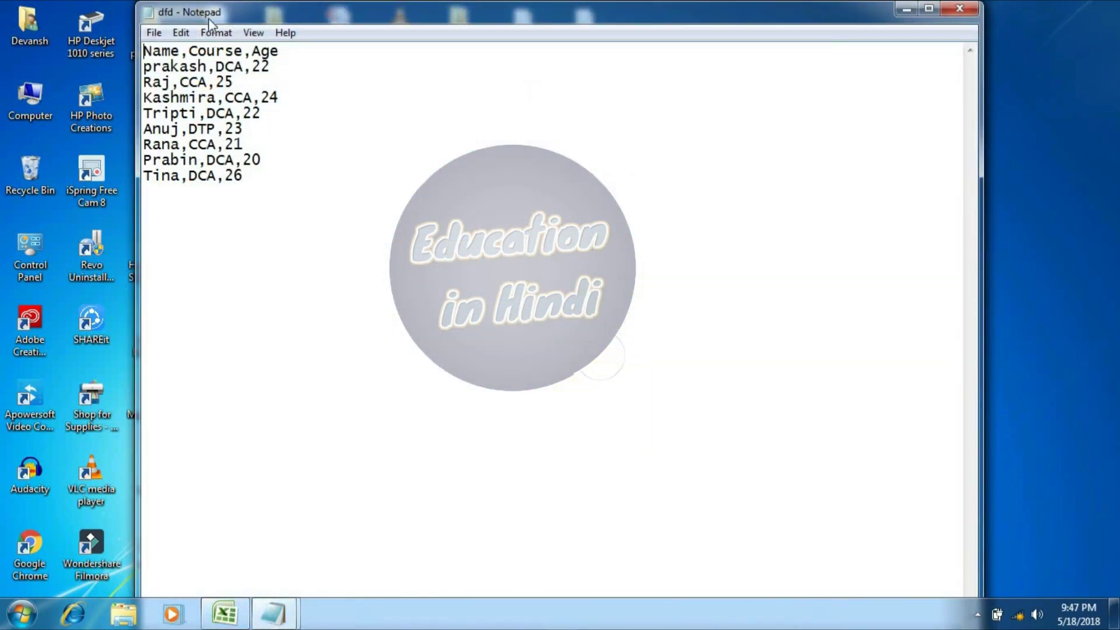
{"action": "left_click_drag", "start_coordinate": [209, 18], "coordinate": [373, 103]}
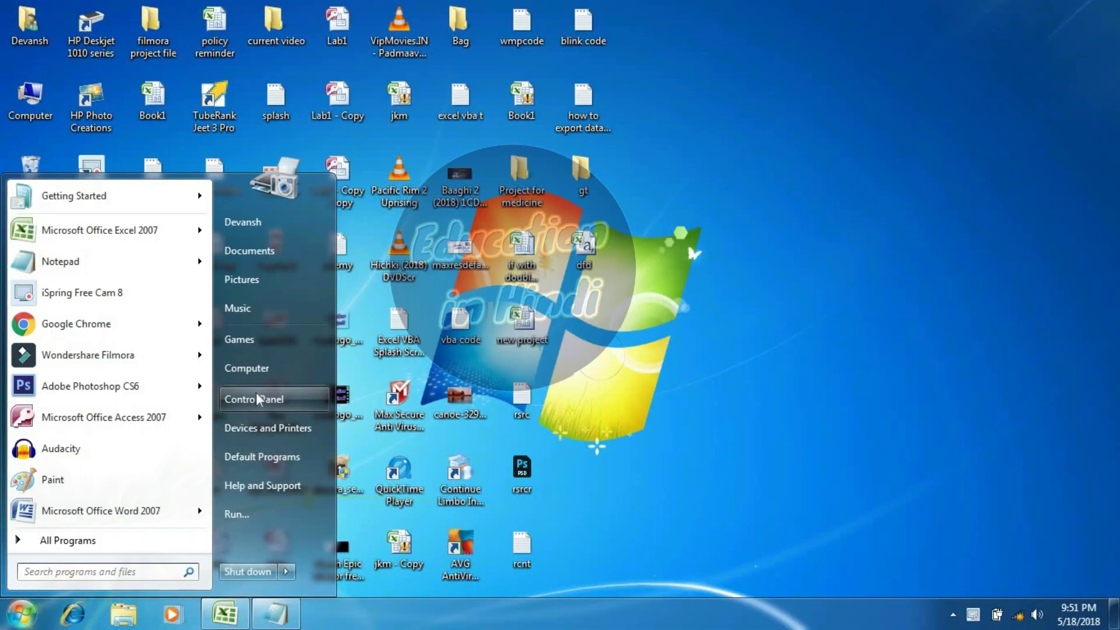
Step: Set the Region and Language list separator to |, confirm both dialogs and close Control Panel
{"action": "left_click", "coordinate": [257, 399]}
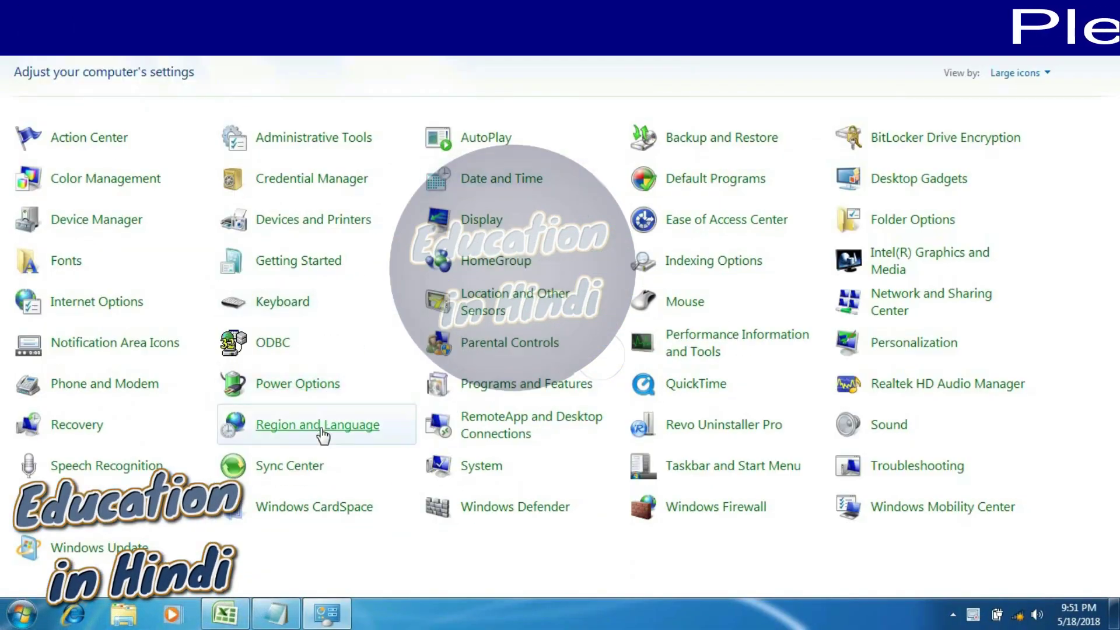
{"action": "left_click", "coordinate": [322, 435]}
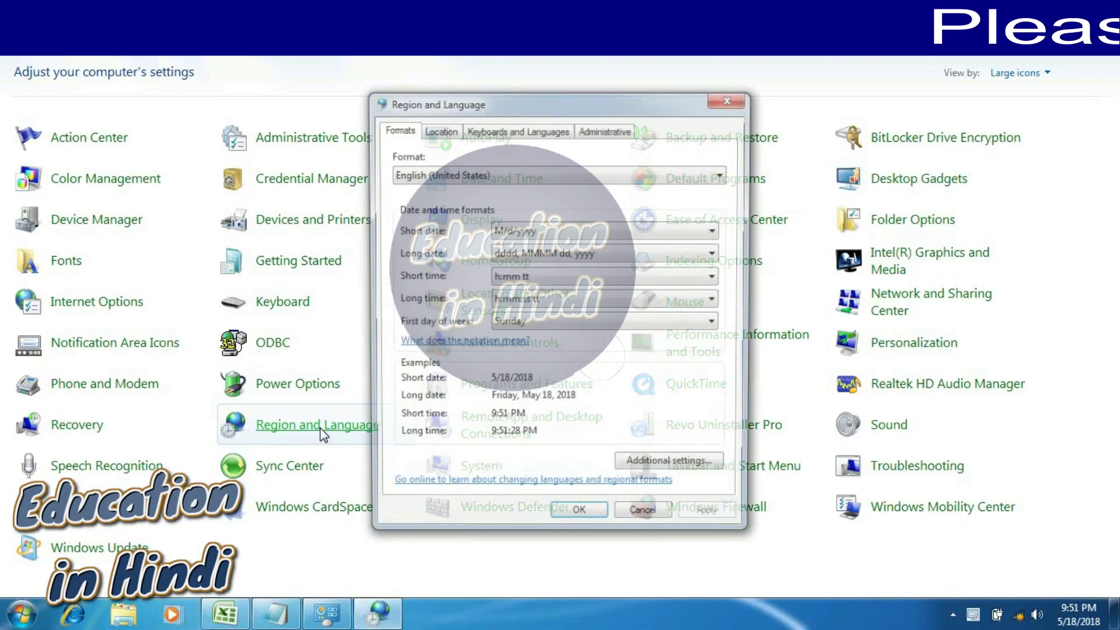
{"action": "left_click", "coordinate": [645, 466]}
{"action": "left_click_drag", "start_coordinate": [607, 122], "coordinate": [400, 58]}
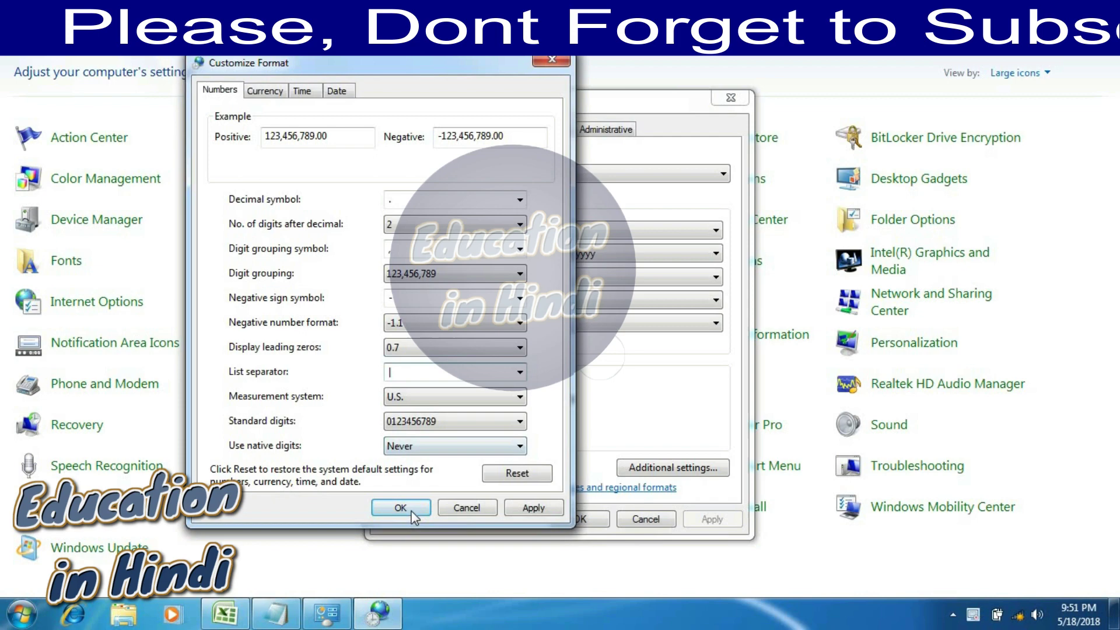
{"action": "left_click", "coordinate": [401, 580]}
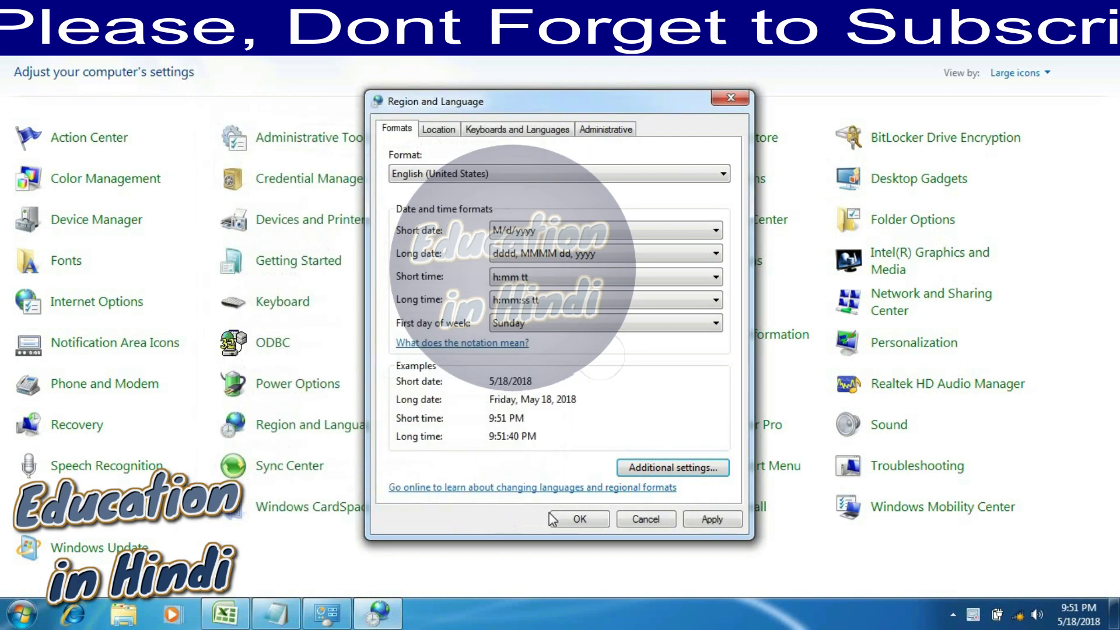
{"action": "left_click", "coordinate": [570, 449]}
{"action": "key", "text": "alt+F4"}
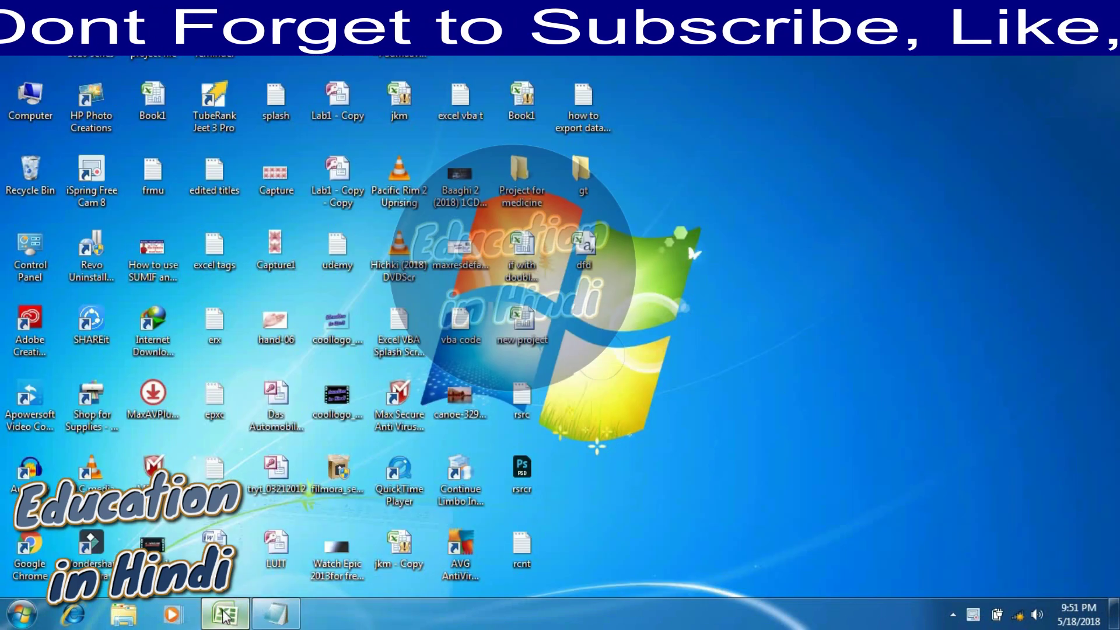
Step: Save the student table as pipe in CSV (Comma delimited) format, keeping only the active sheet
{"action": "key", "text": "alt+Tab"}
{"action": "key", "text": "alt+f"}
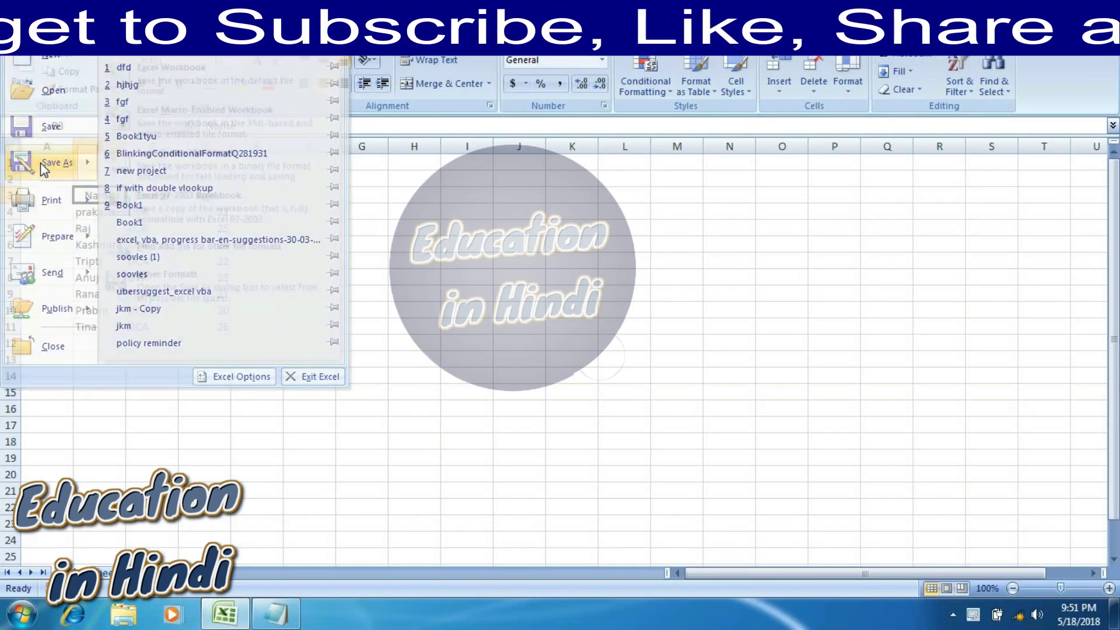
{"action": "left_click", "coordinate": [41, 163]}
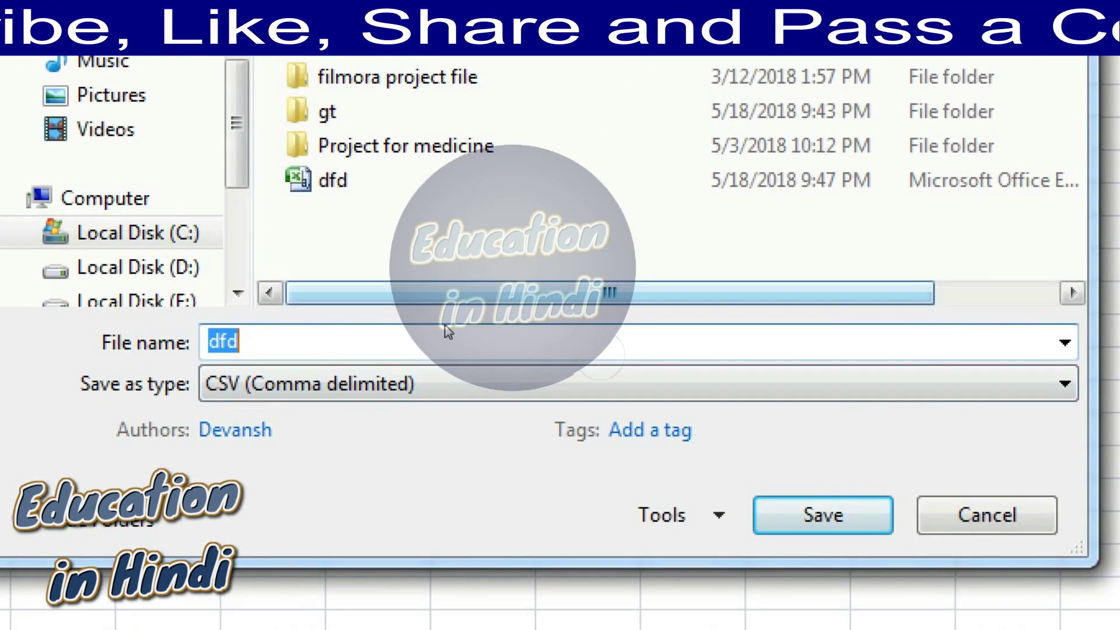
{"action": "type", "text": "pipe"}
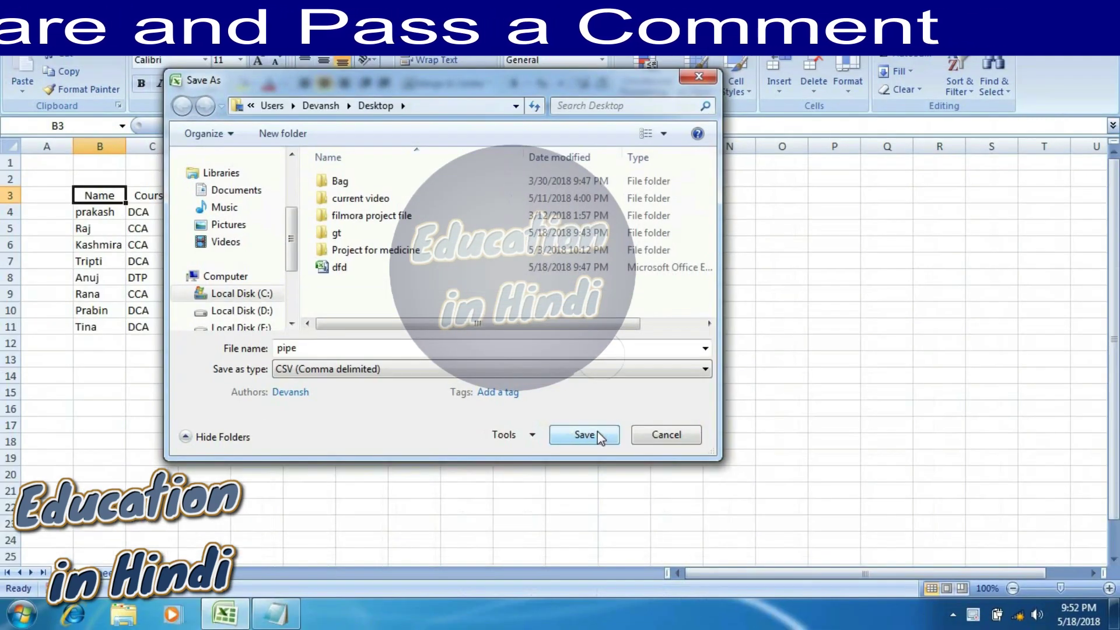
{"action": "left_click", "coordinate": [816, 516]}
{"action": "left_click", "coordinate": [529, 356]}
{"action": "left_click", "coordinate": [500, 357]}
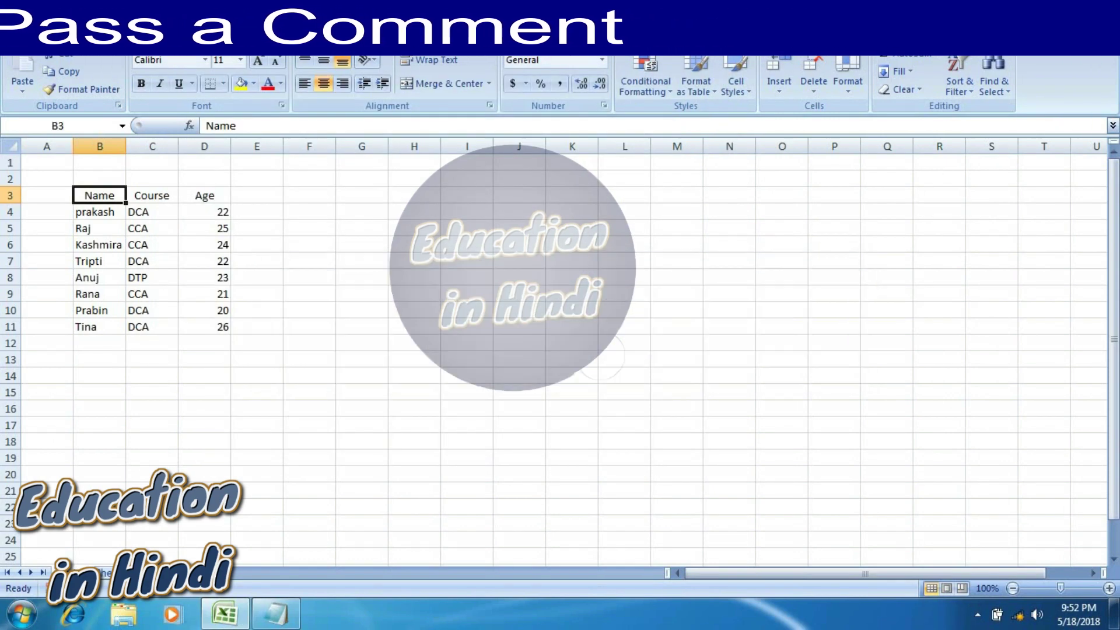
Step: Open pipe.csv in Notepad to check the pipe-separated rows, then close it
{"action": "right_click", "coordinate": [585, 330]}
{"action": "mouse_move", "coordinate": [634, 319]}
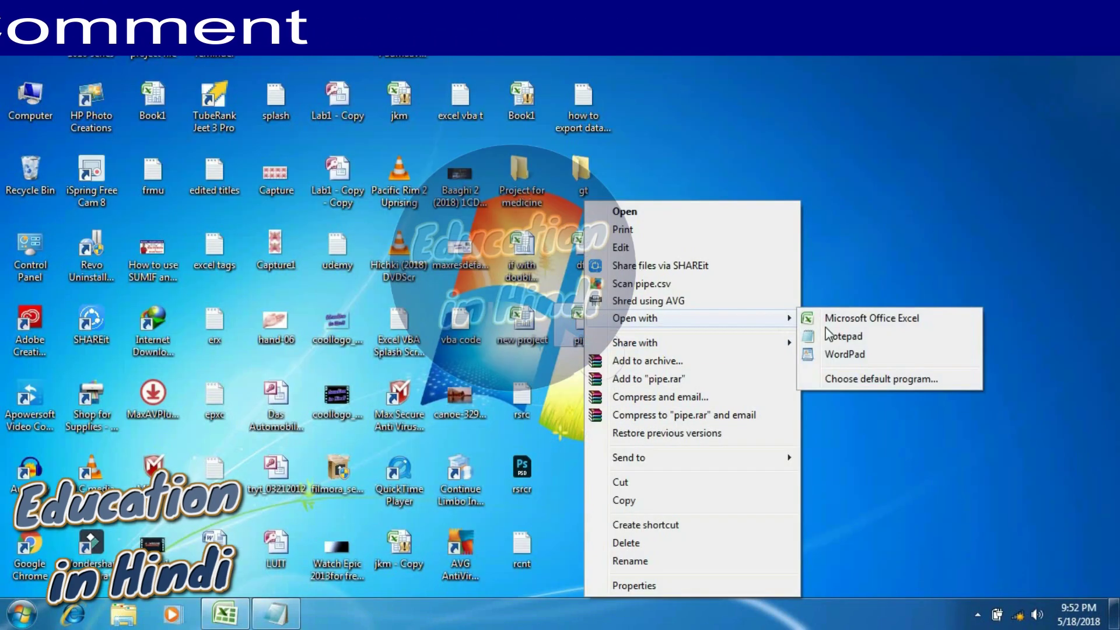
{"action": "left_click", "coordinate": [835, 338]}
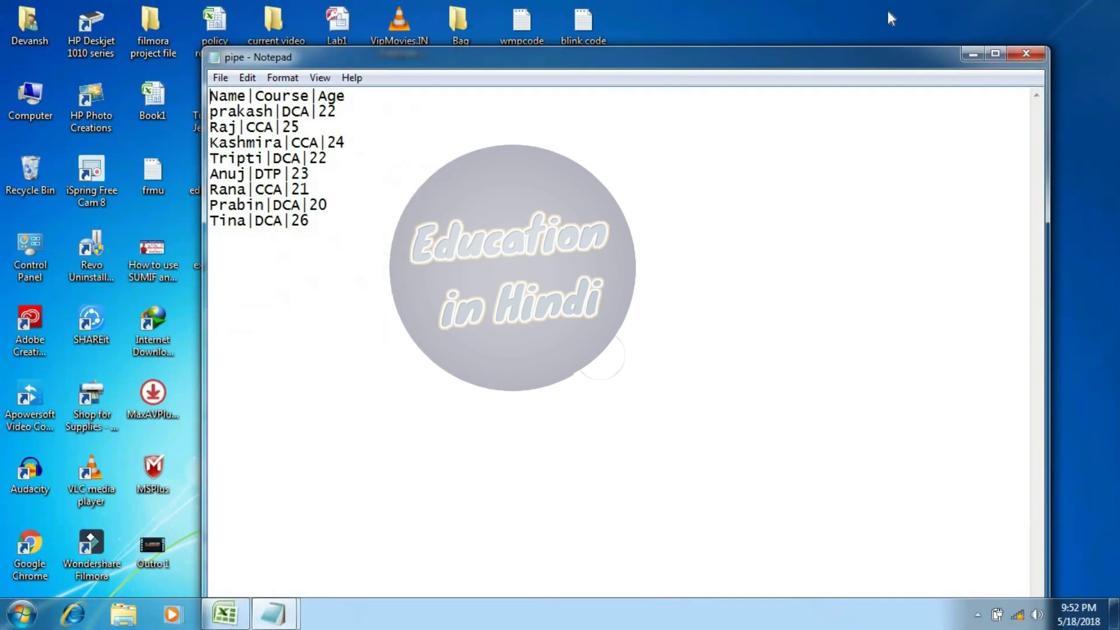
{"action": "left_click", "coordinate": [1025, 55]}
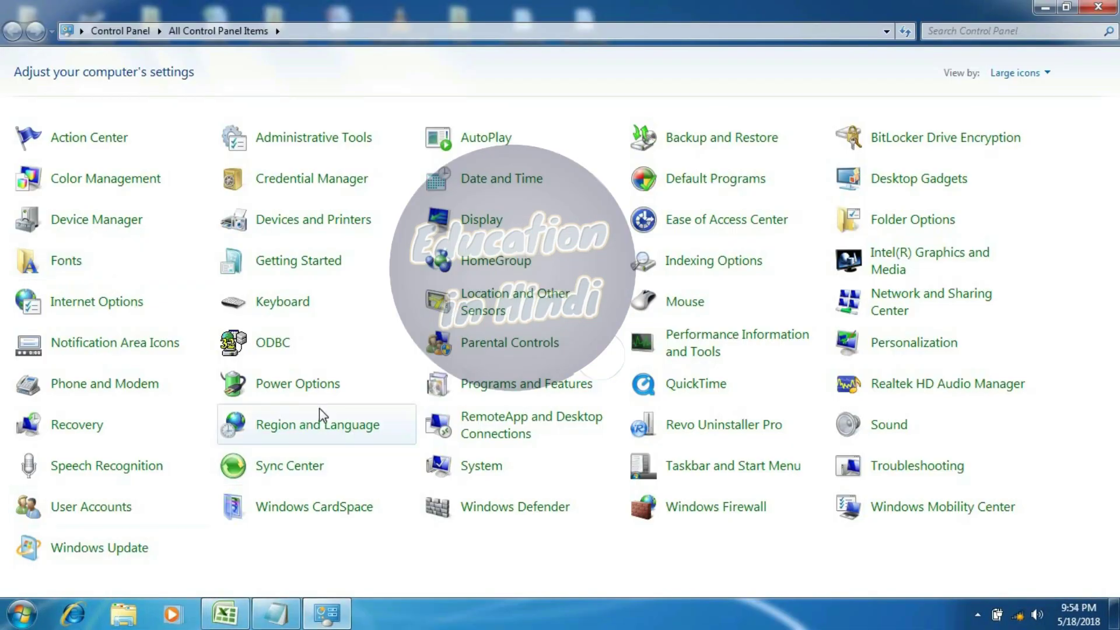
Step: Change the Region and Language list separator to @ and close Control Panel
{"action": "left_click", "coordinate": [314, 433]}
{"action": "left_click", "coordinate": [648, 471]}
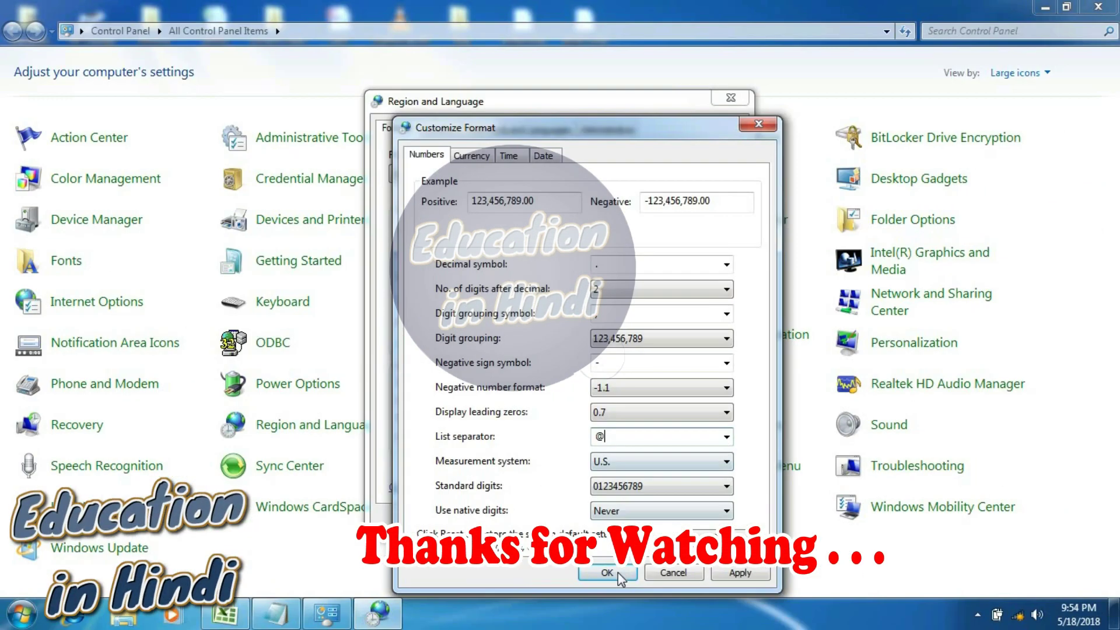
{"action": "left_click", "coordinate": [607, 570]}
{"action": "left_click", "coordinate": [579, 519]}
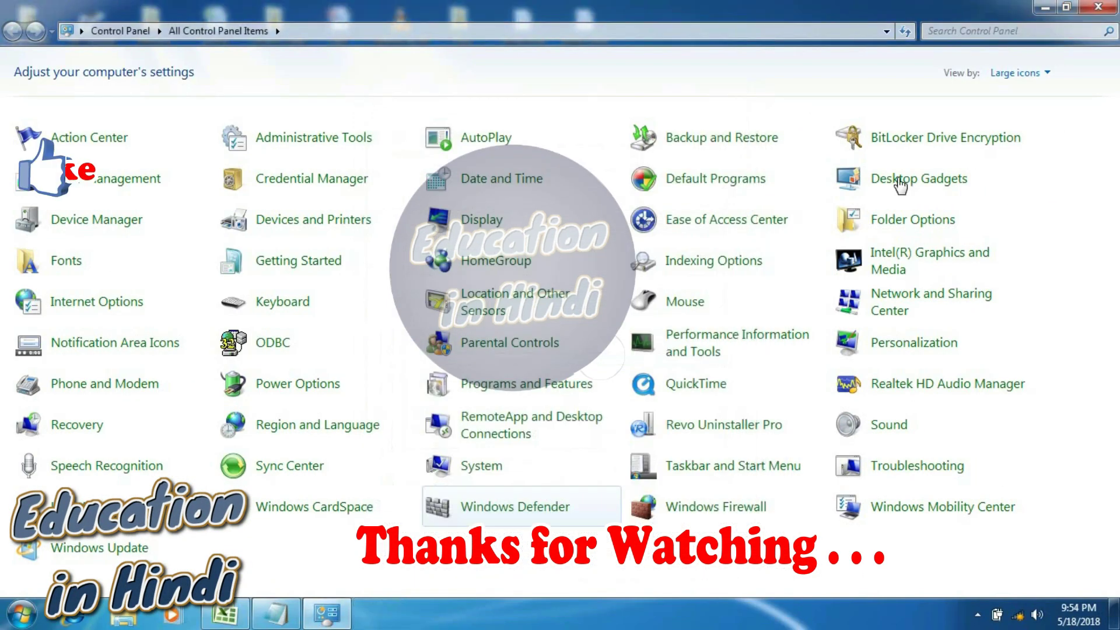
{"action": "left_click", "coordinate": [1097, 7]}
Step: Save the workbook as dfdsrsf in CSV format, keeping only the active sheet
{"action": "left_click", "coordinate": [229, 614]}
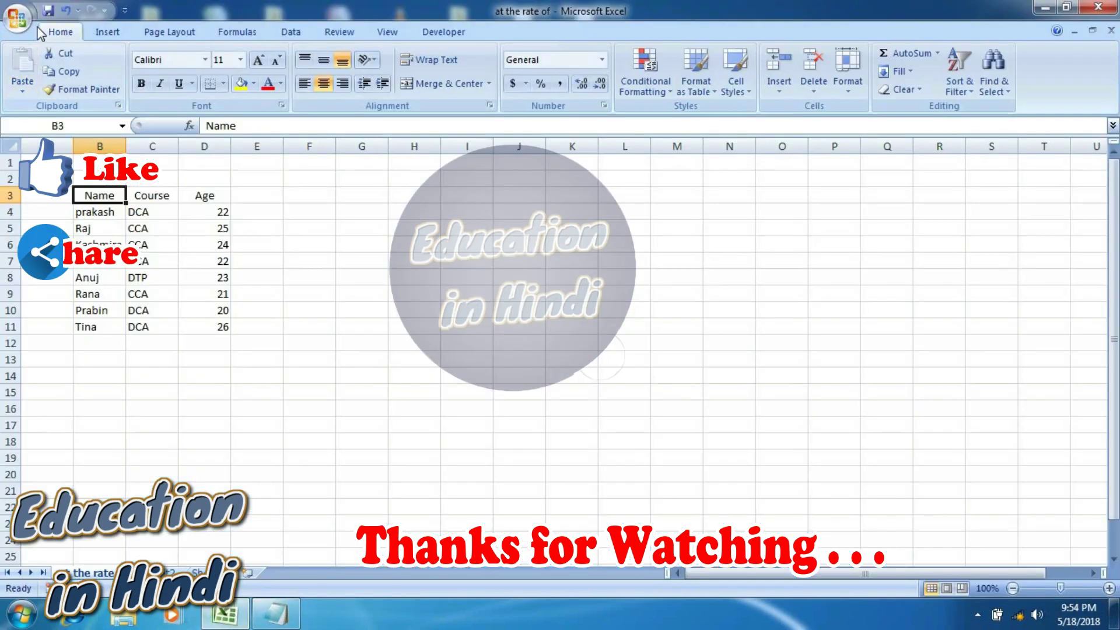
{"action": "left_click", "coordinate": [17, 17]}
{"action": "left_click", "coordinate": [41, 175]}
{"action": "type", "text": "dfd"}
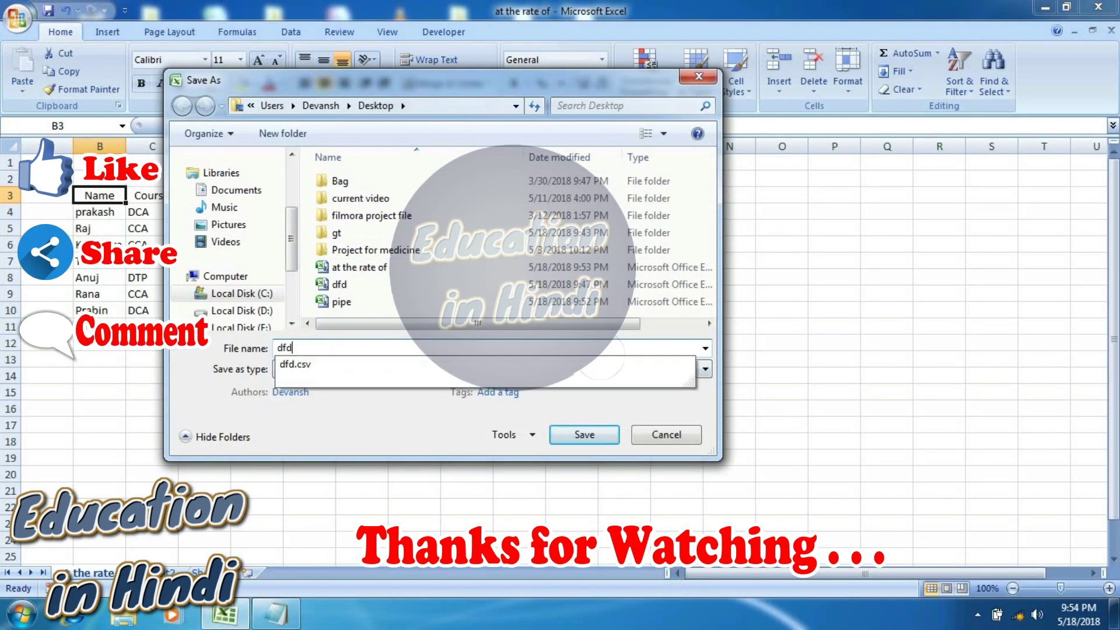
{"action": "type", "text": "srsf"}
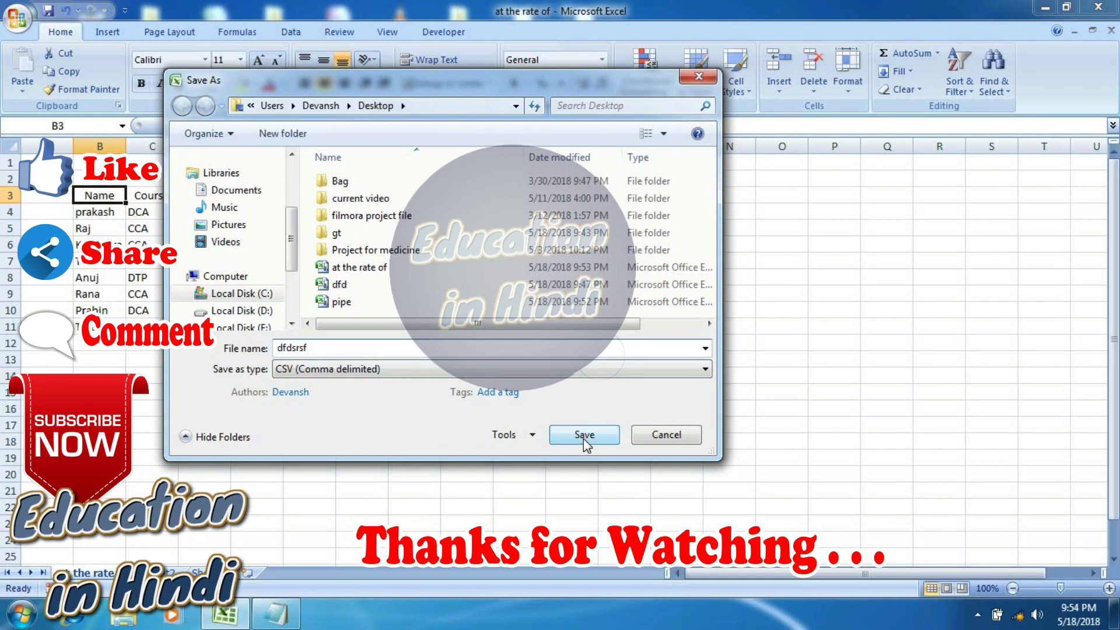
{"action": "left_click", "coordinate": [584, 435]}
{"action": "left_click", "coordinate": [529, 357]}
{"action": "left_click", "coordinate": [498, 357]}
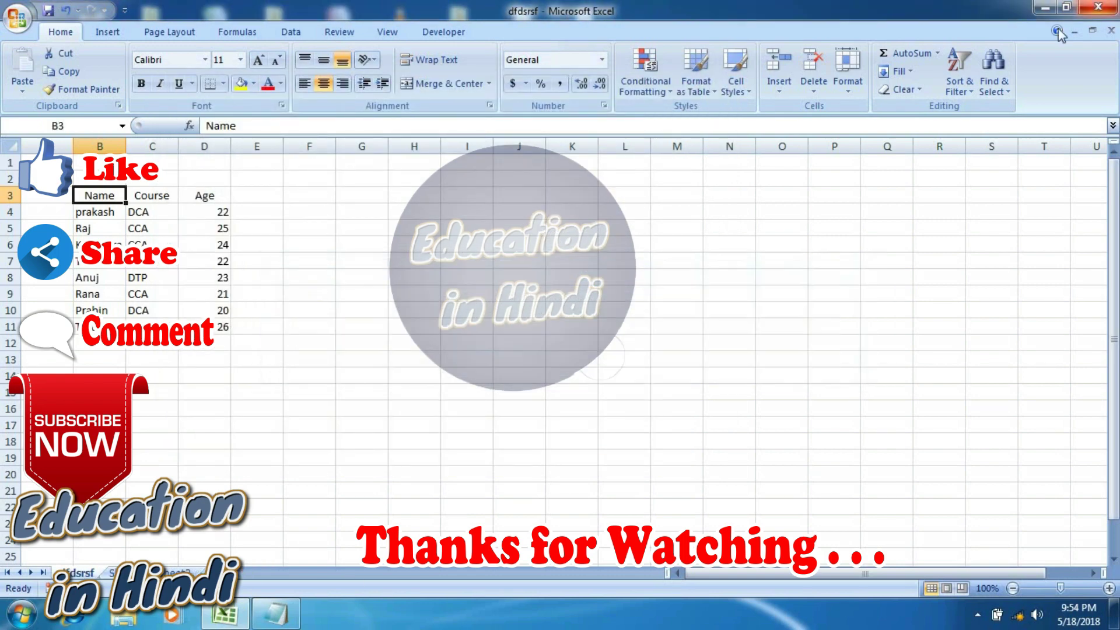
Step: Open dfdsrsf.csv from the desktop in Notepad to view the @-separated rows
{"action": "left_click", "coordinate": [1045, 7]}
{"action": "right_click", "coordinate": [585, 463]}
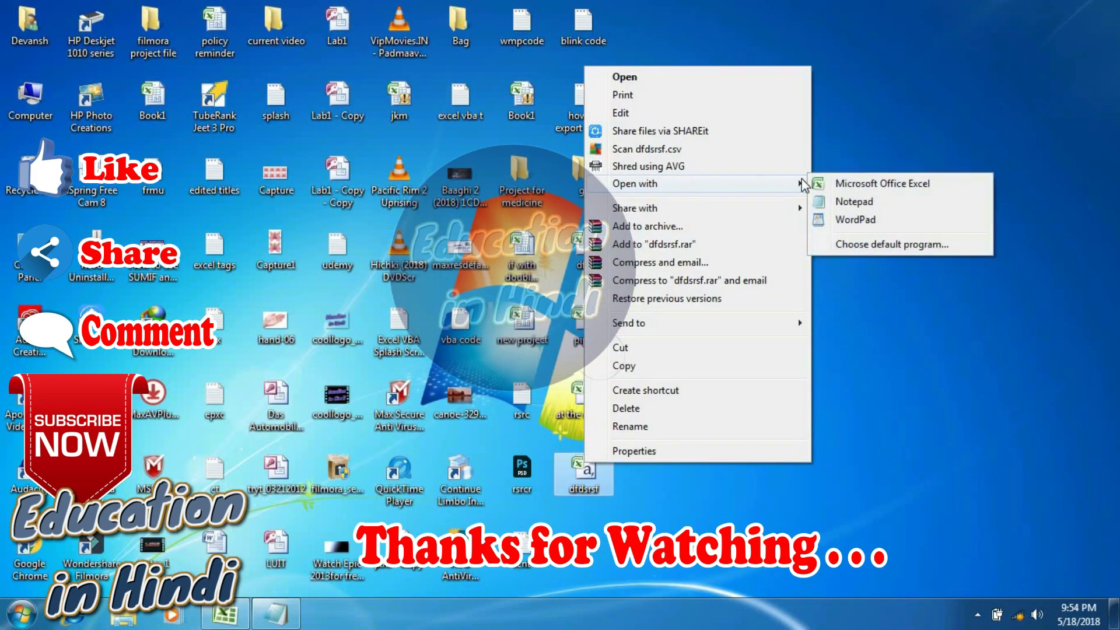
{"action": "left_click", "coordinate": [842, 201]}
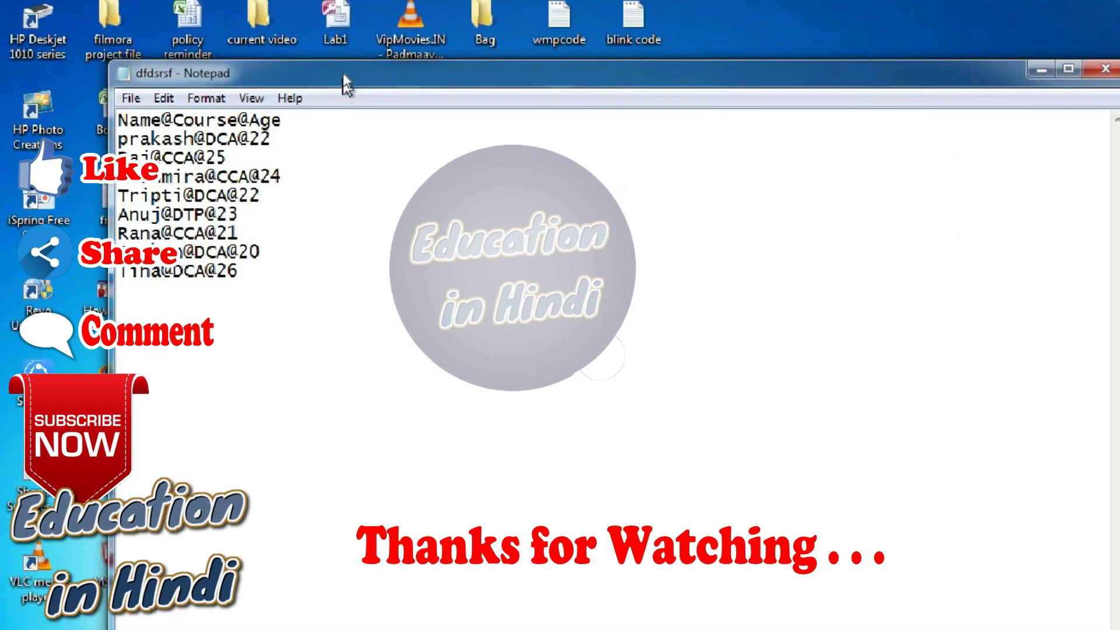